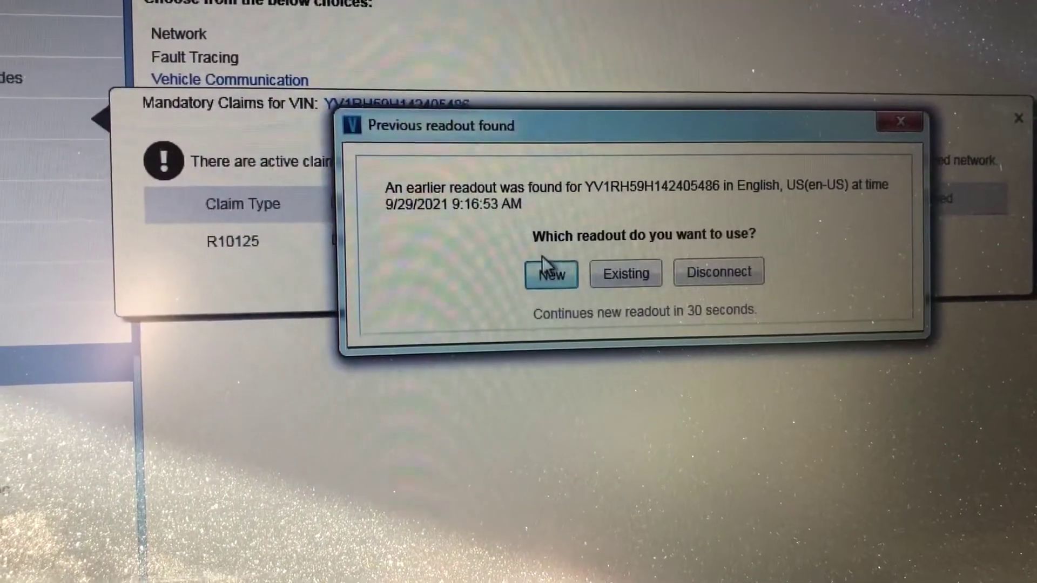
- Start a new vehicle readout, discarding the previous one
click(564, 281)
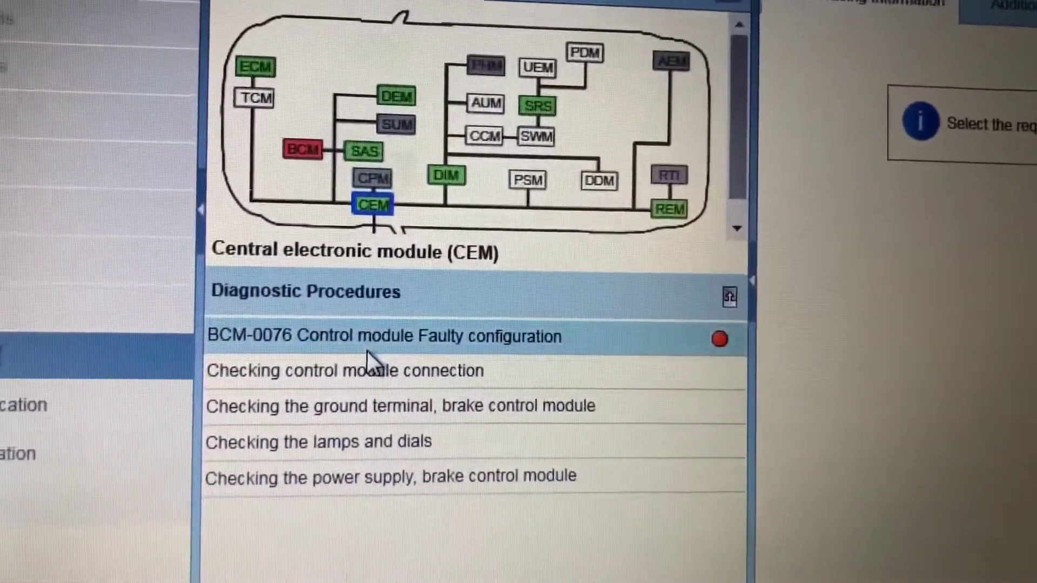
- Open the BCM-0076 procedure and go to its Faulty configuration section
click(367, 349)
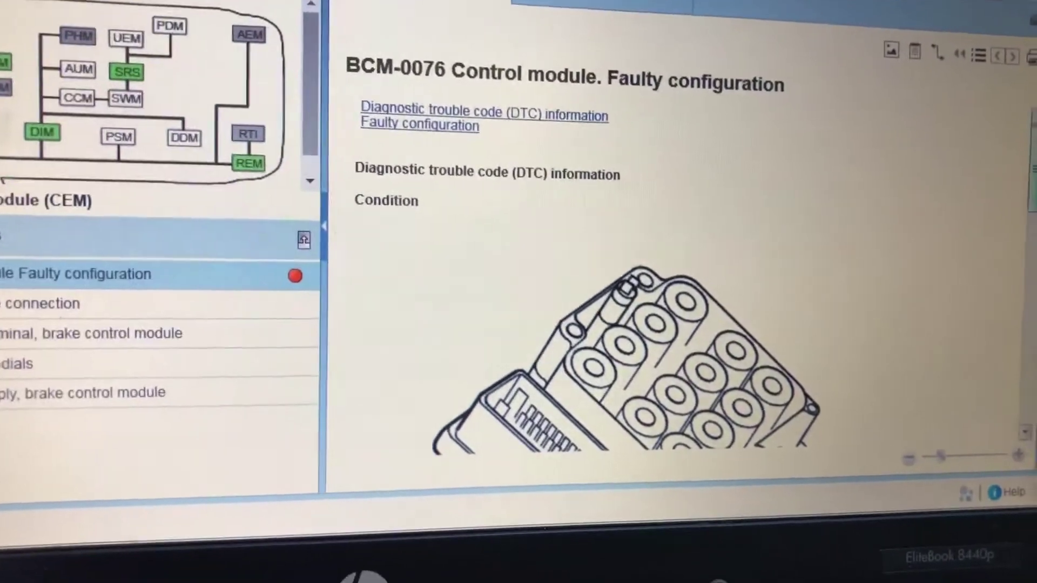
scroll(1010, 231, down, 5)
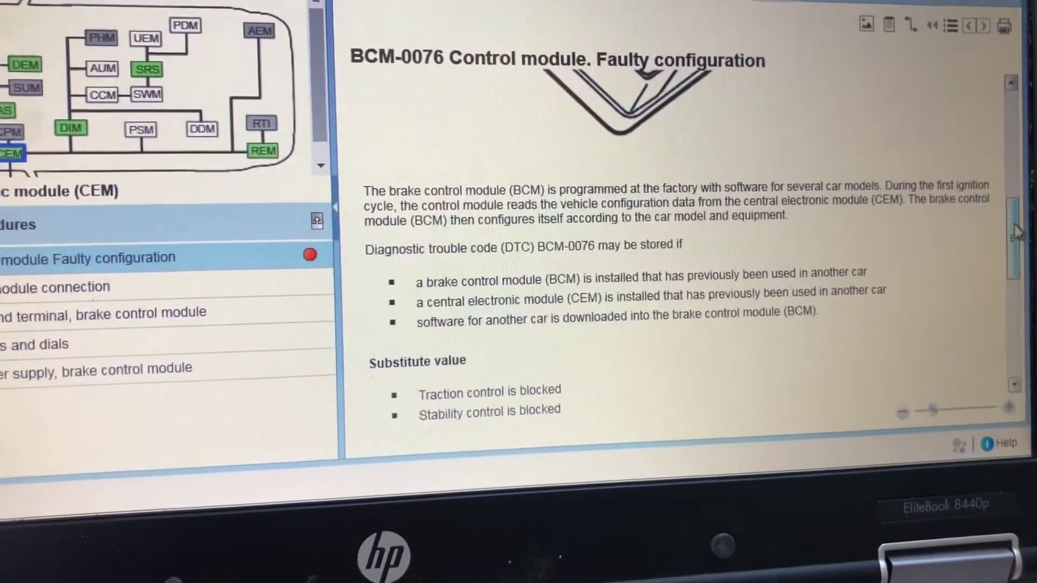
drag(1011, 231, 1021, 301)
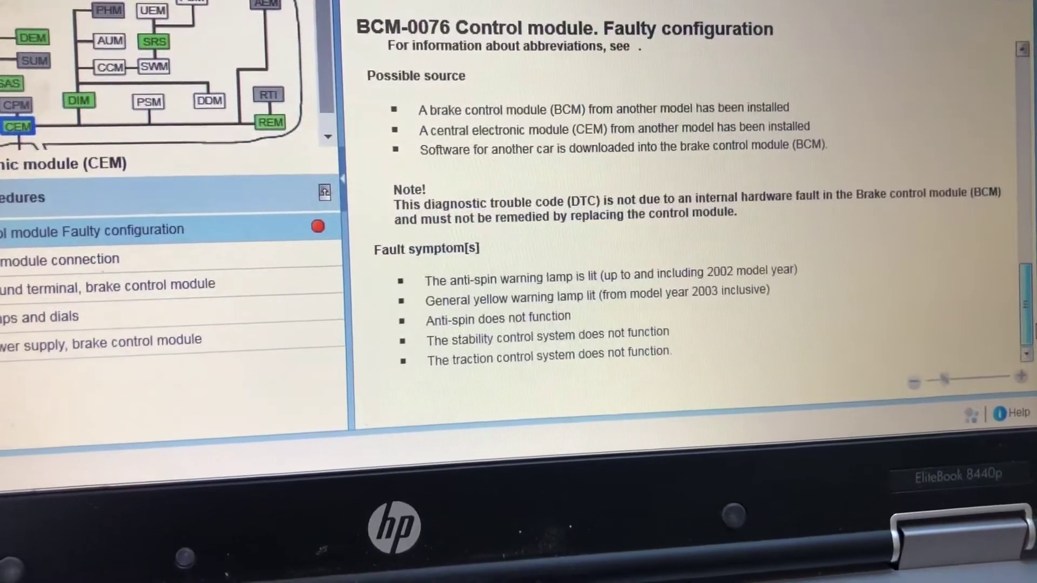
drag(1023, 302, 1028, 88)
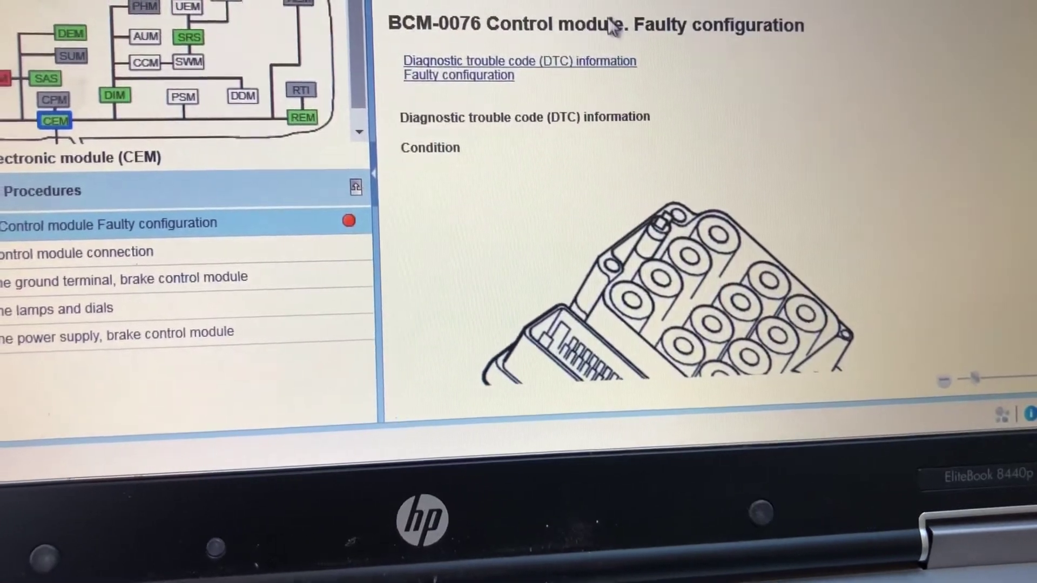
click(469, 75)
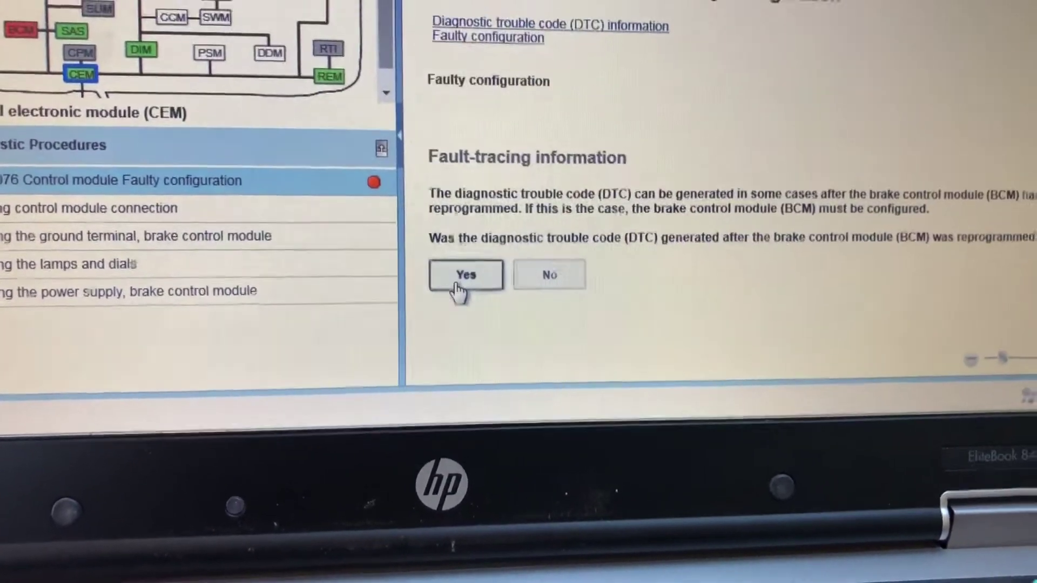
- Answer Yes: the code appeared after brake module reprogramming
click(470, 292)
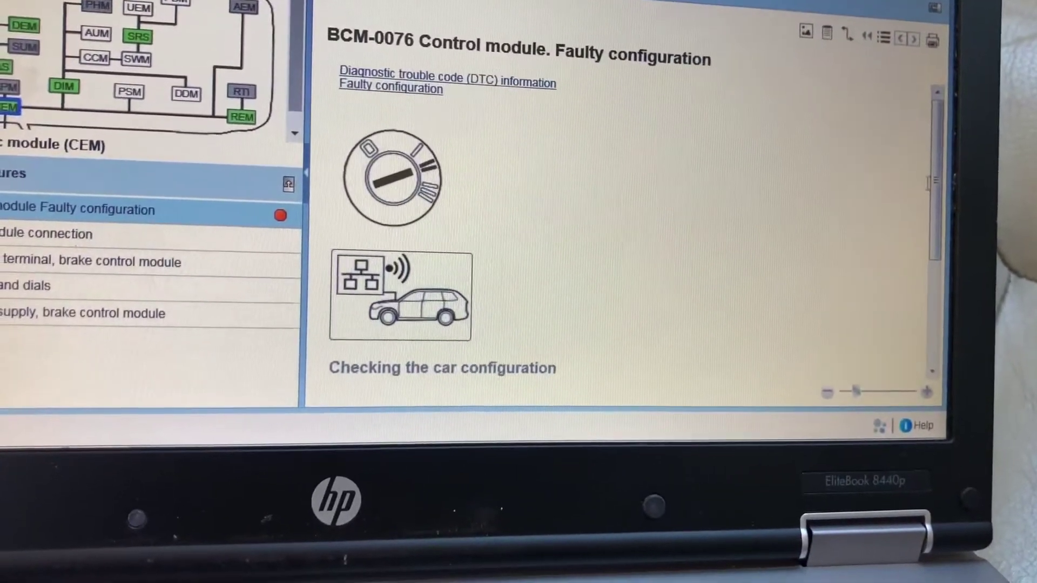
drag(942, 186, 943, 288)
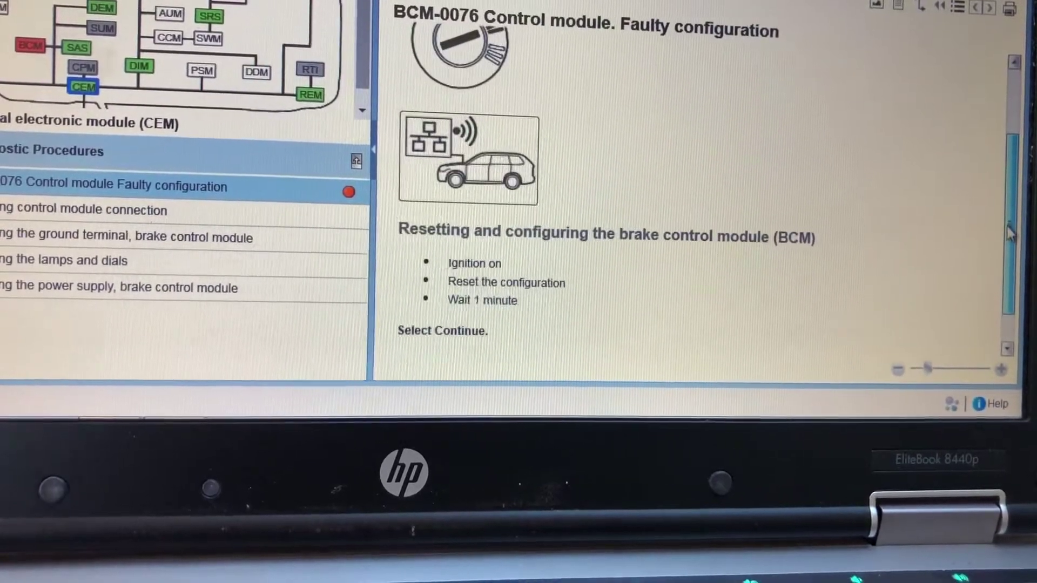
scroll(1010, 231, down, 2)
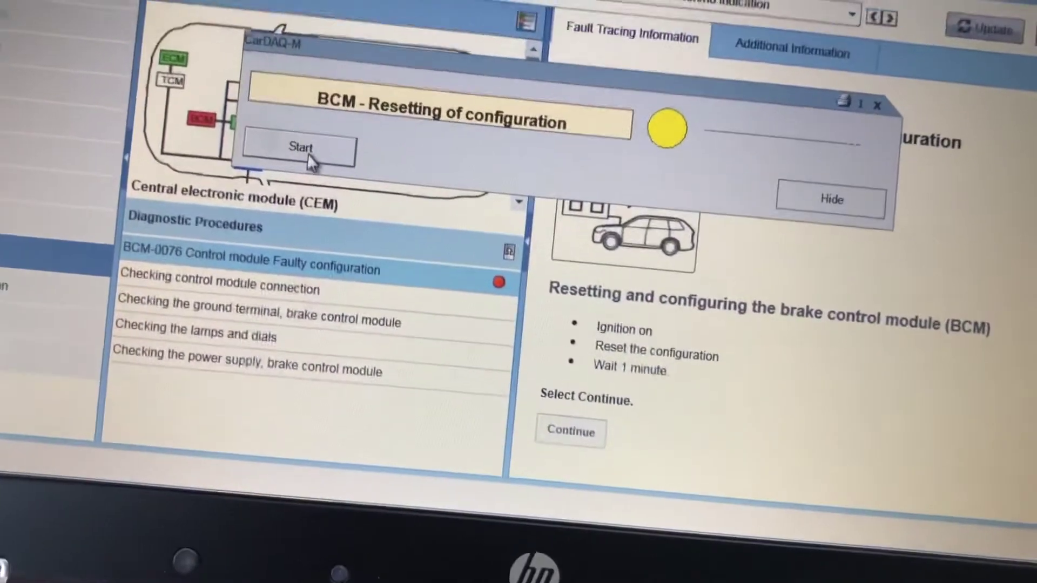
- Run the BCM - Resetting of configuration to completion and close its window
click(259, 102)
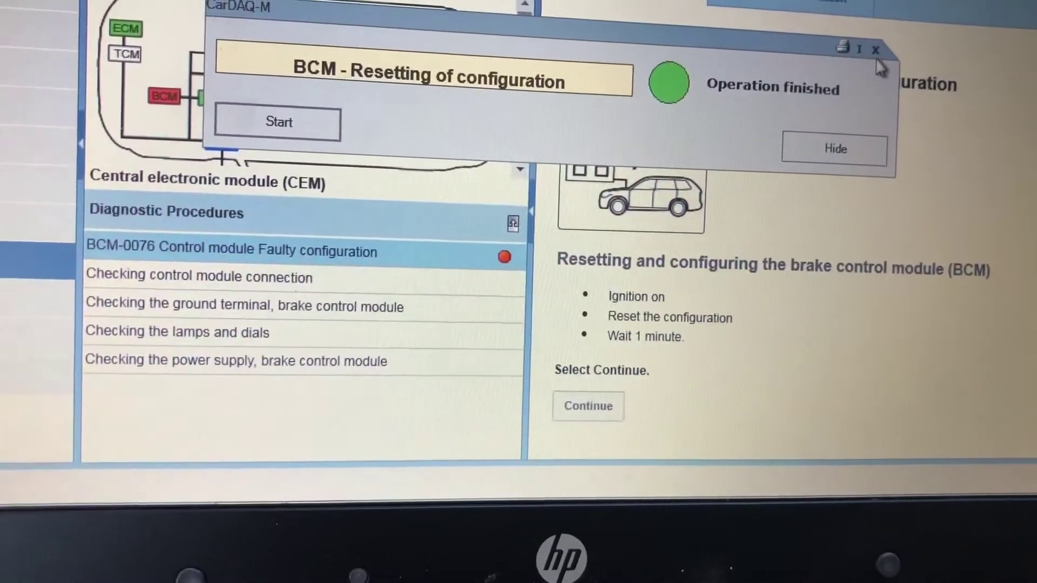
click(883, 46)
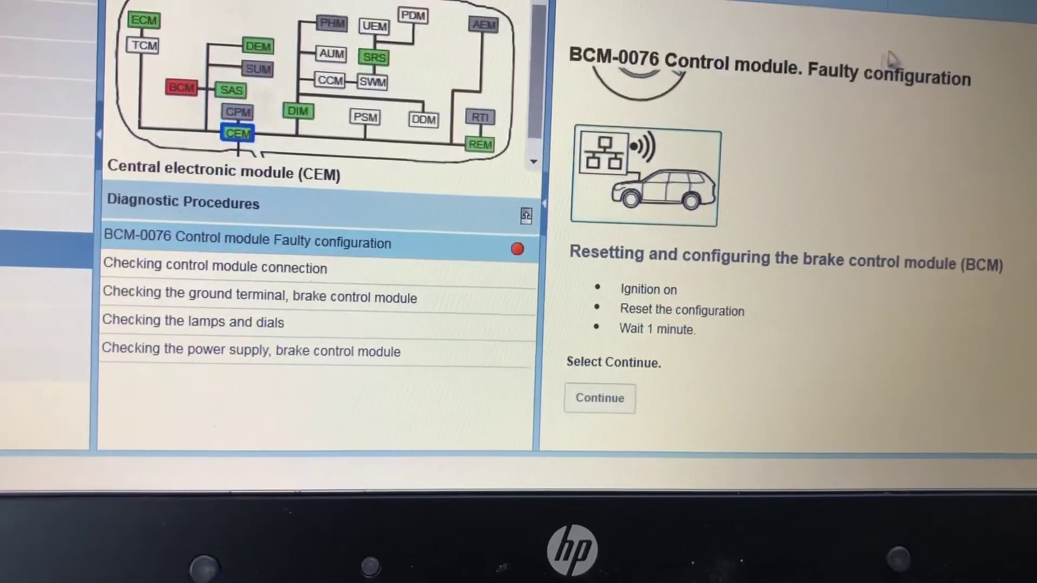
- Continue, select BCM, and show its Advanced functions under Vehicle Communication
click(631, 394)
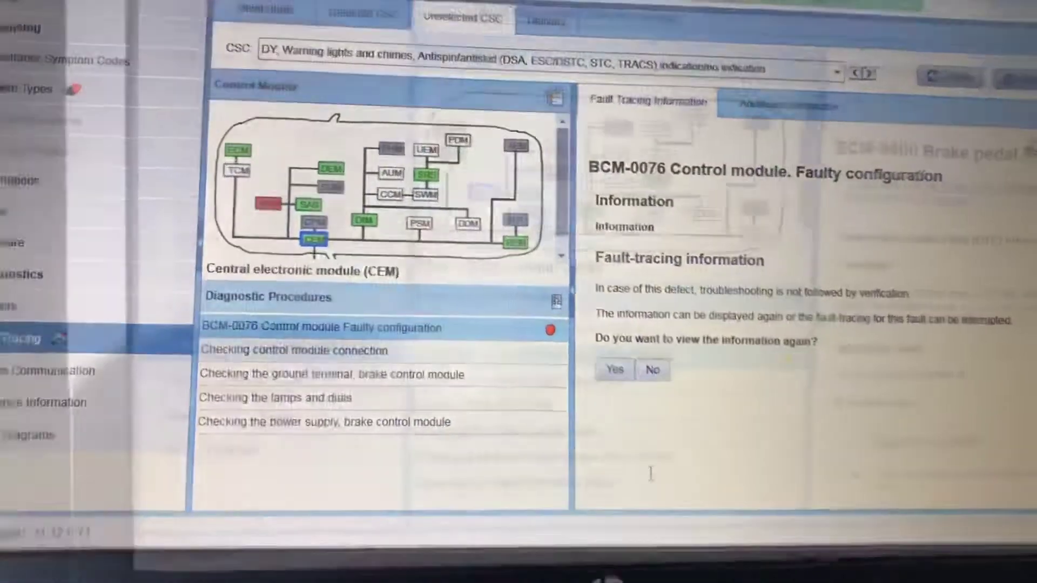
click(255, 338)
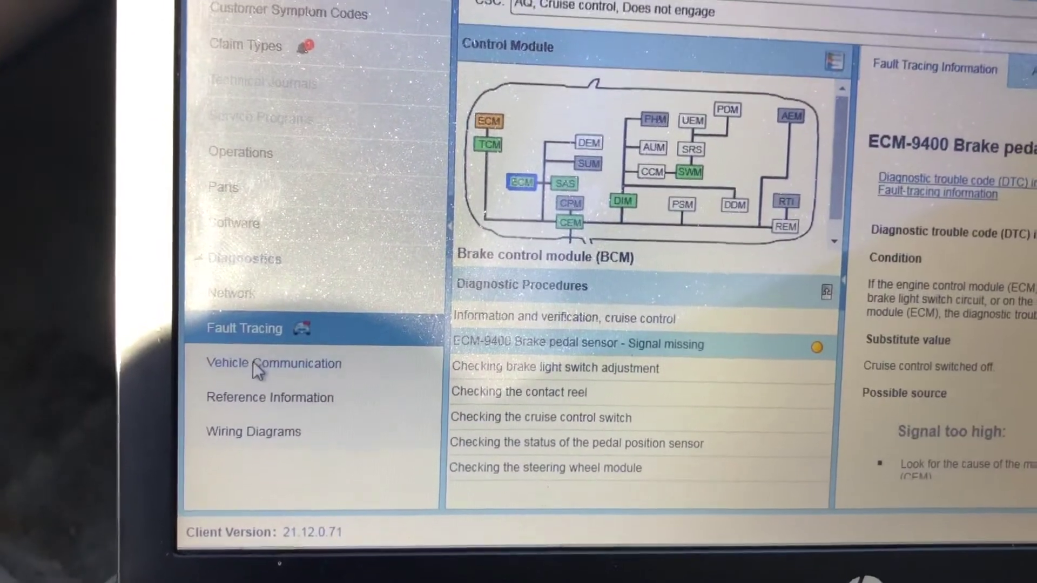
click(247, 368)
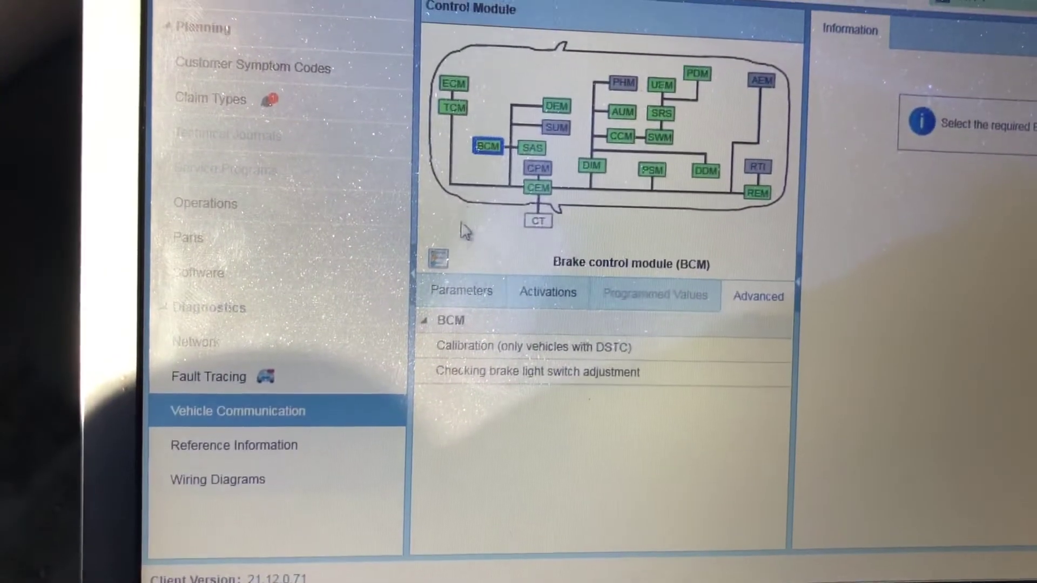
click(492, 132)
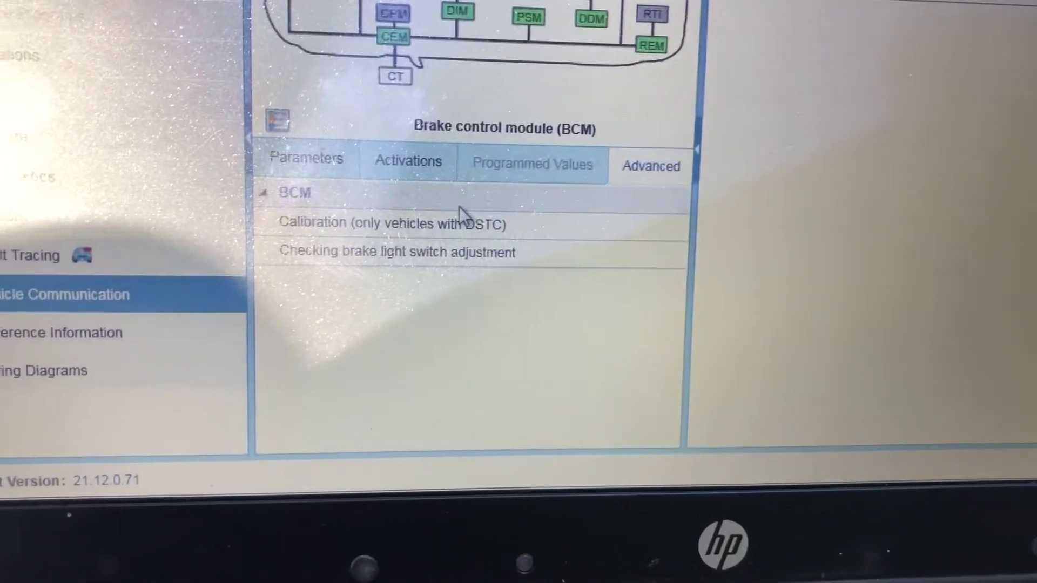
- Open the Calibration (only vehicles with DSTC) instructions and scroll to the calibration symbol
click(454, 237)
scroll(905, 225, down, 5)
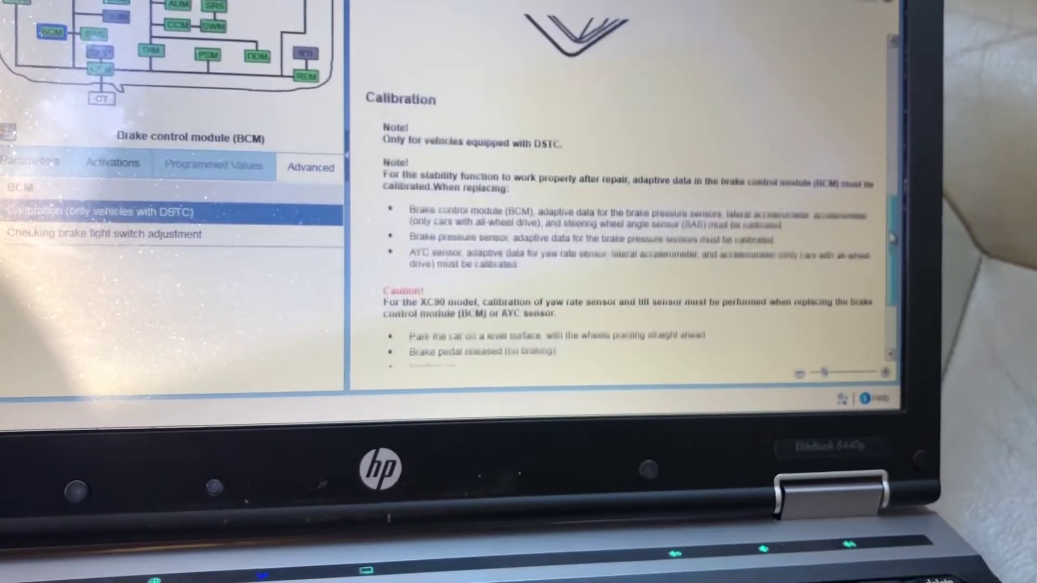
scroll(898, 243, down, 1)
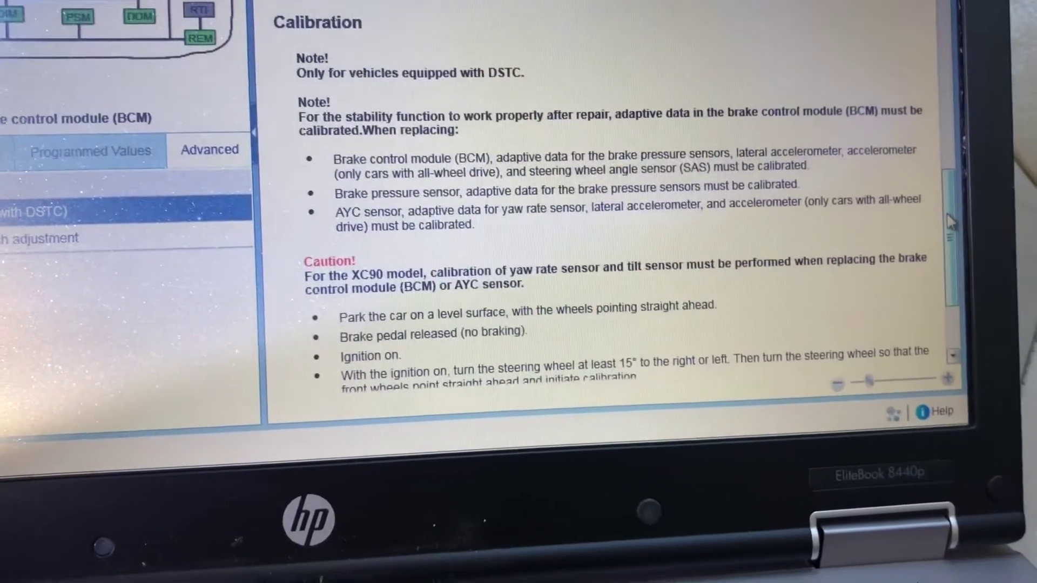
scroll(972, 245, down, 1)
drag(965, 252, 948, 329)
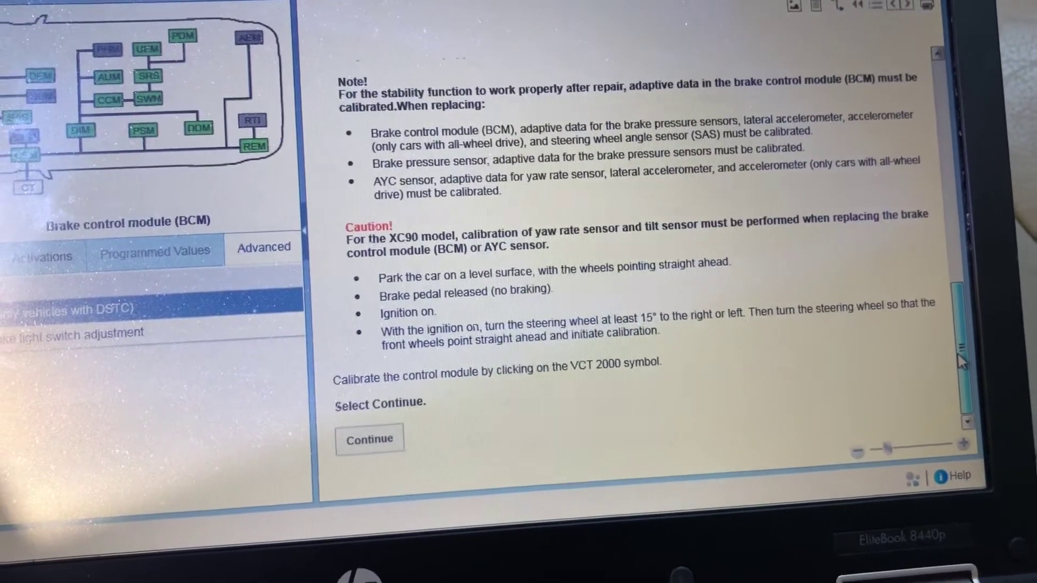
scroll(955, 363, up, 5)
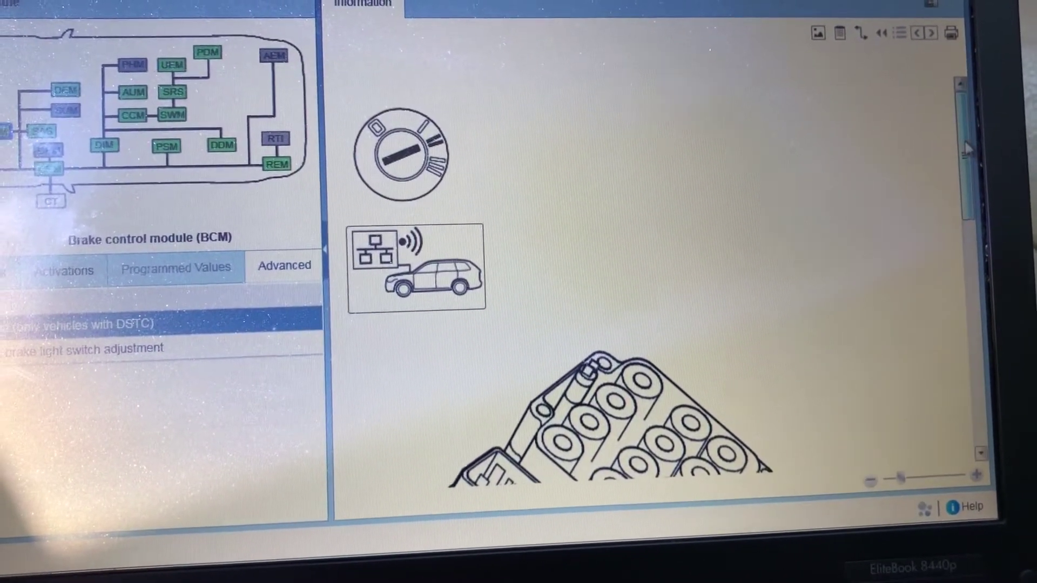
drag(969, 148, 964, 389)
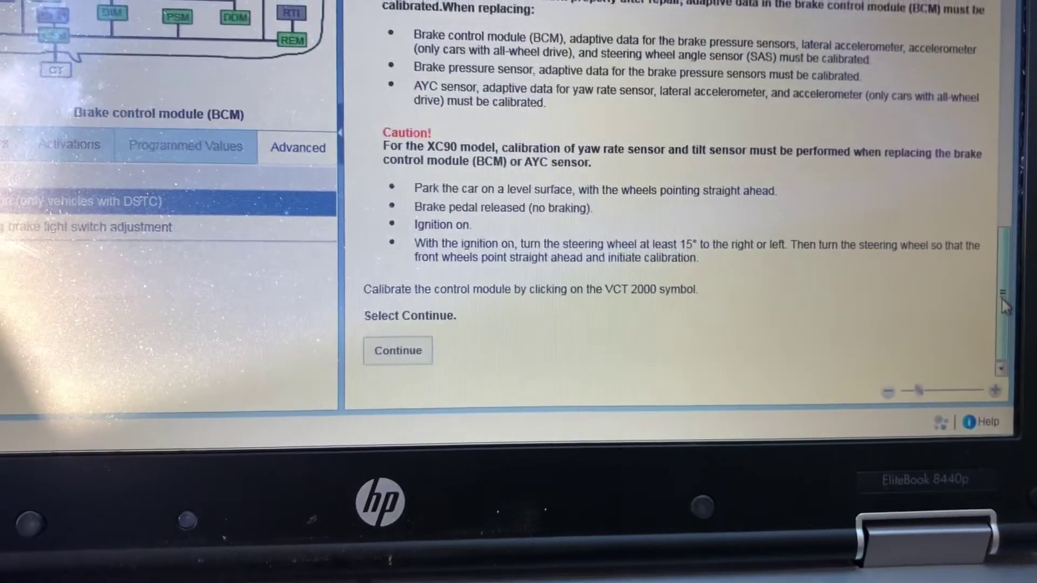
drag(1005, 306, 1005, 154)
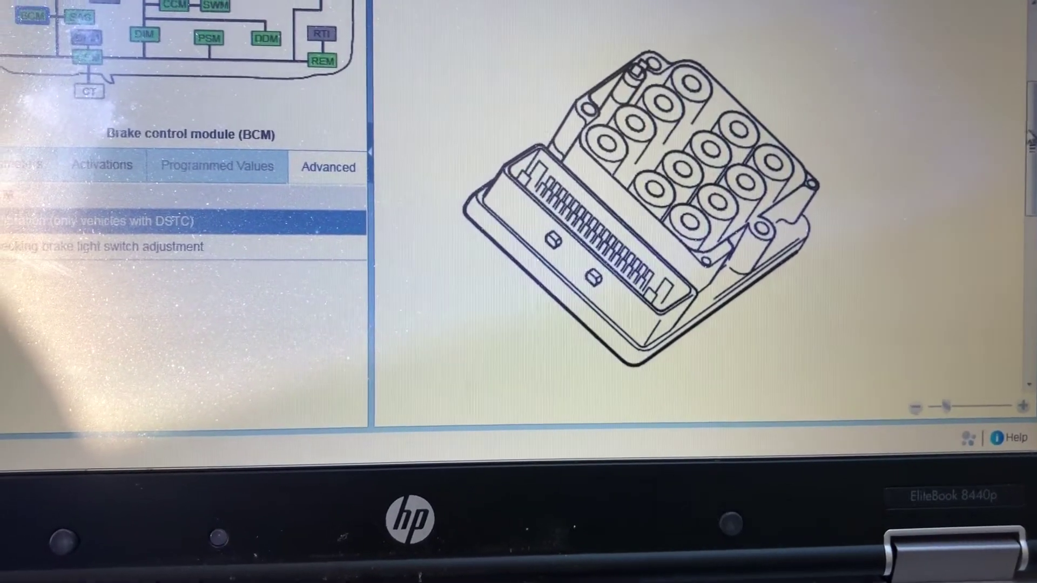
scroll(648, 122, up, 5)
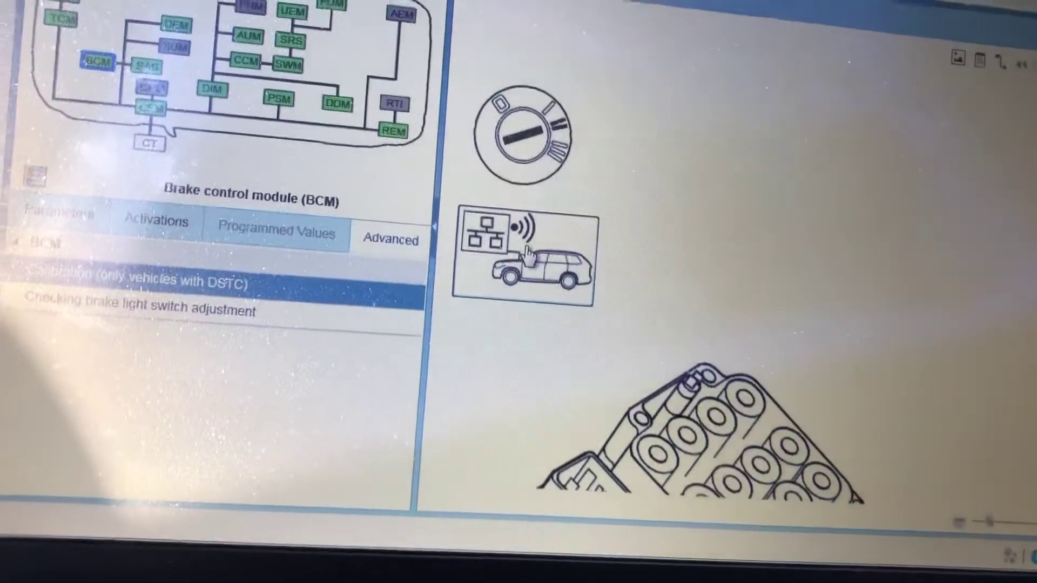
- Run the VCT 2000 calibrations, including pressure sensor 12 and yaw rate, then close the results
click(539, 272)
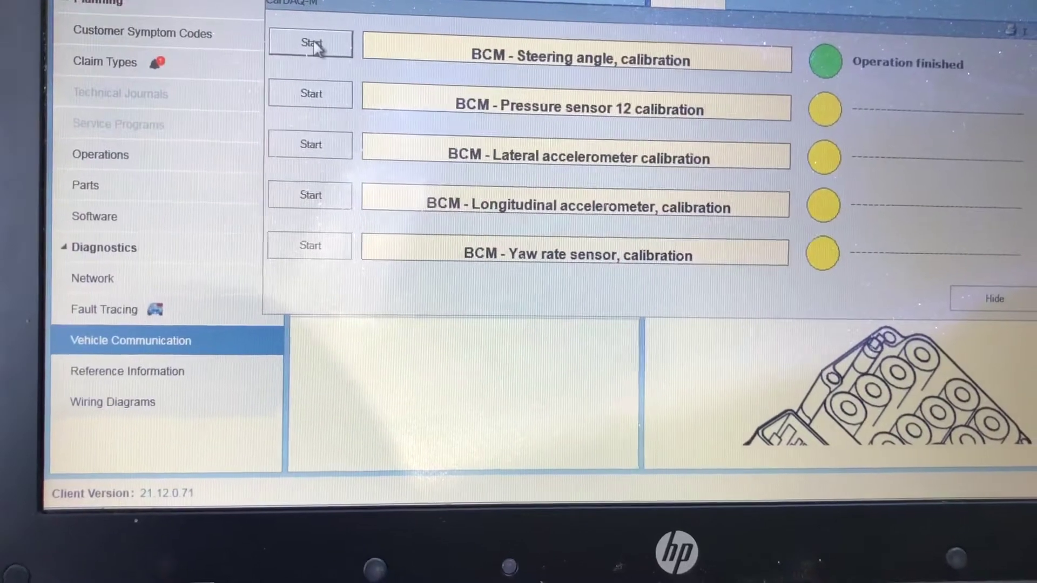
click(322, 102)
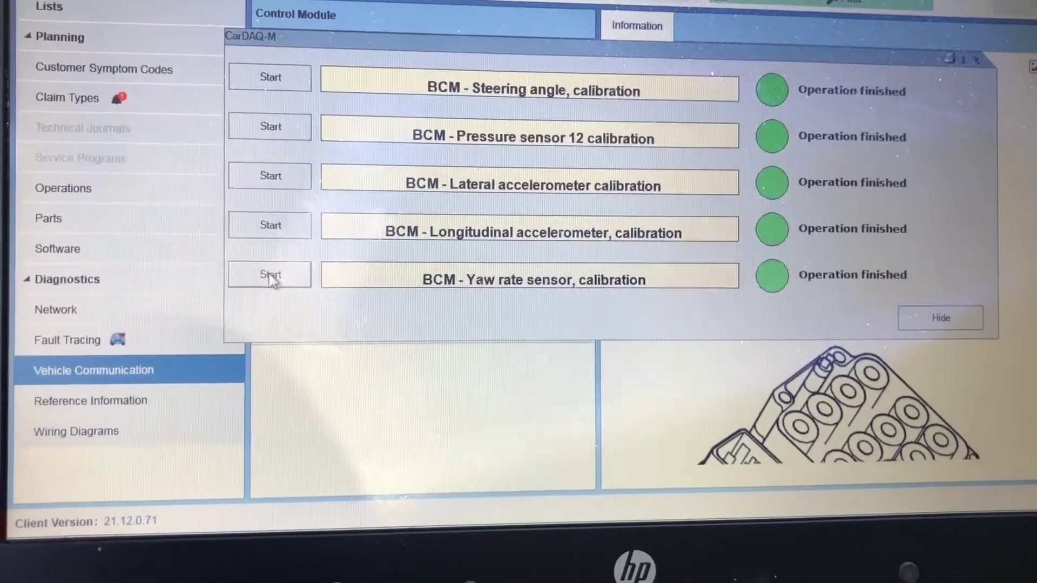
click(267, 281)
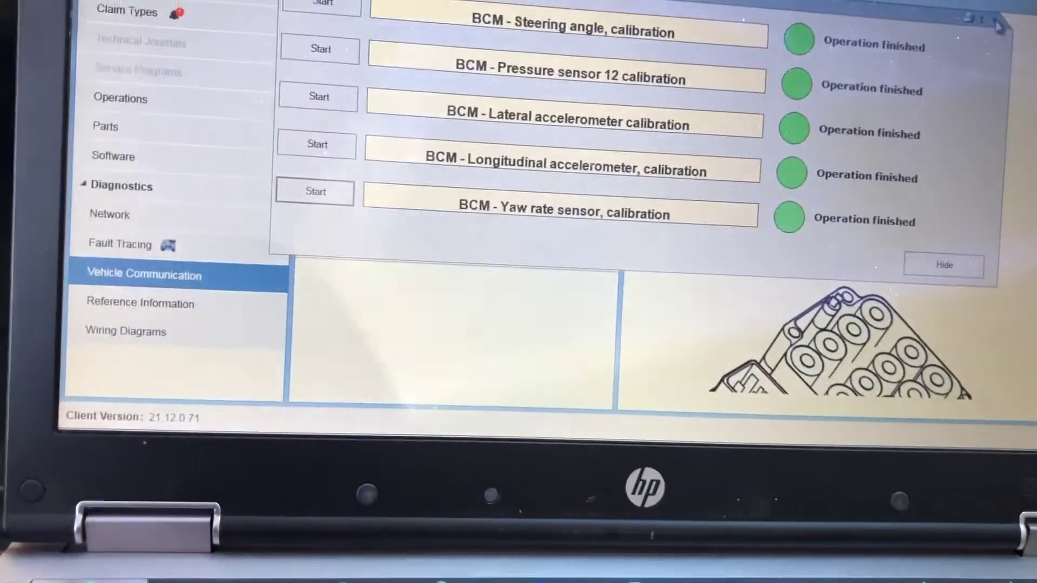
click(976, 37)
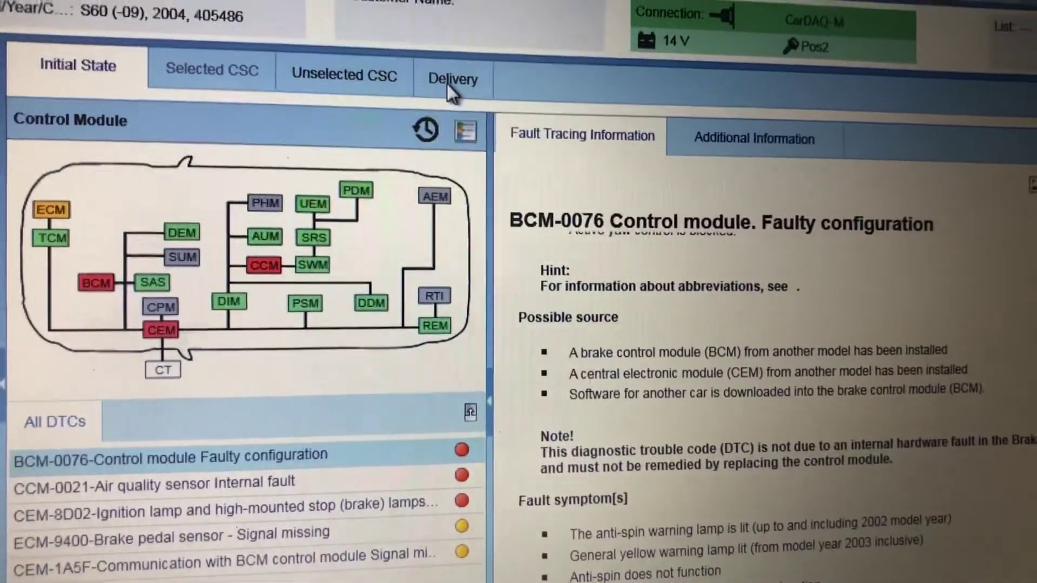
- Erase all DTCs from the Delivery tab
click(444, 81)
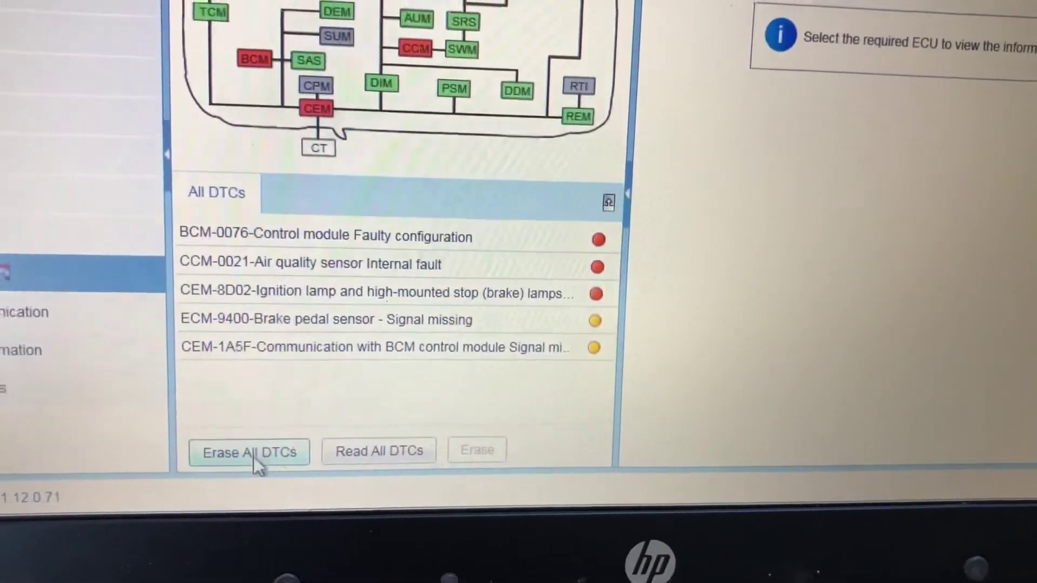
click(230, 452)
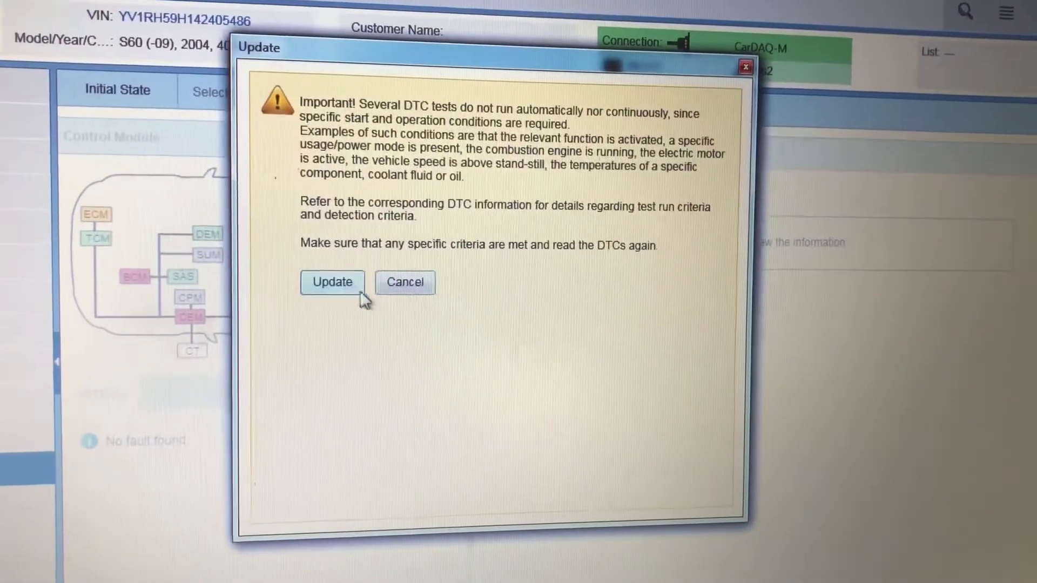
- Confirm Update to rerun the DTC readout after erasing
click(347, 282)
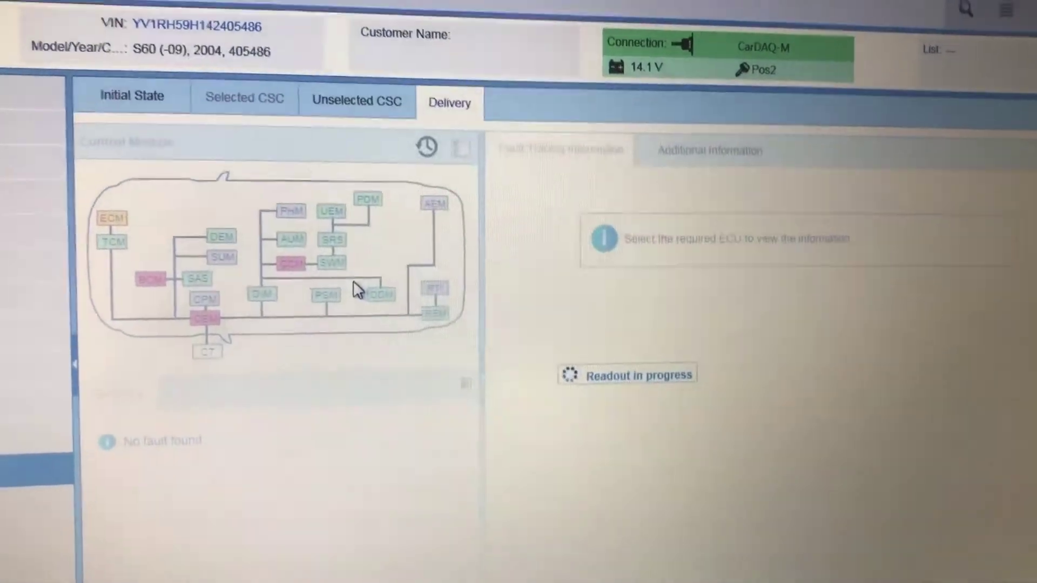